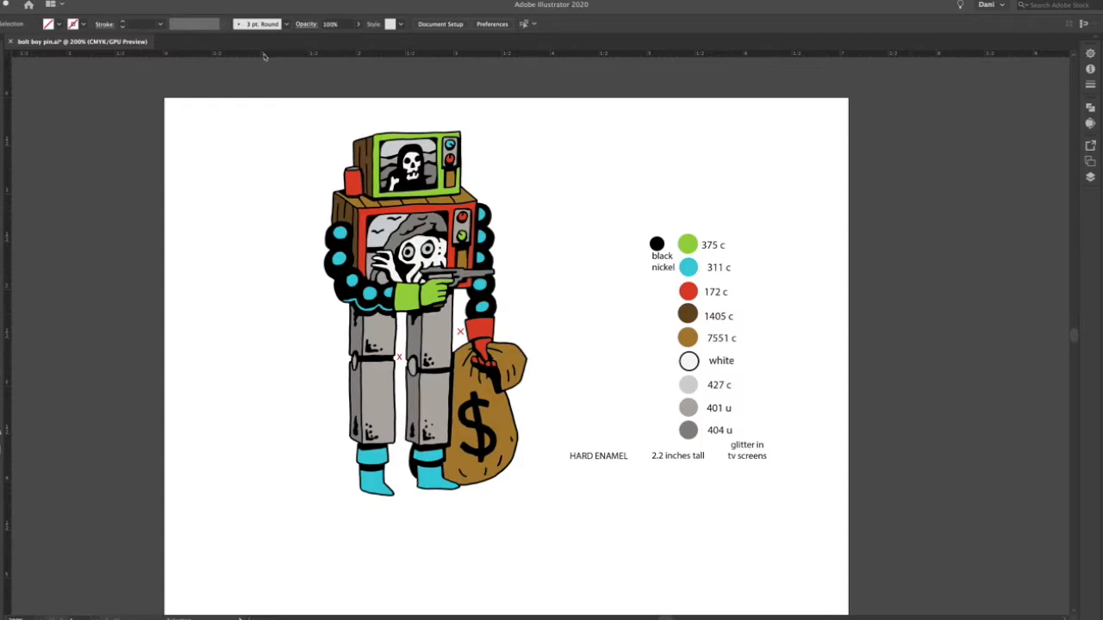
# - Add a horizontal ruler guide across the artboard and set its Y position to 2.2 in
pyautogui.moveTo(282, 107); pyautogui.dragTo(266, 305)
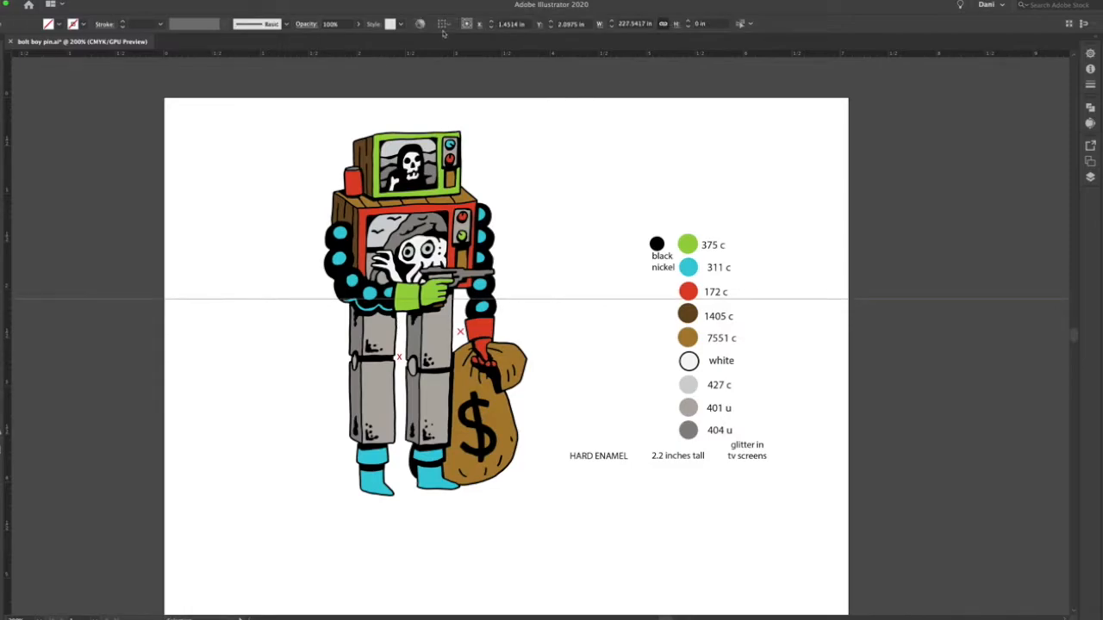
pyautogui.click(560, 24)
pyautogui.doubleClick(570, 24)
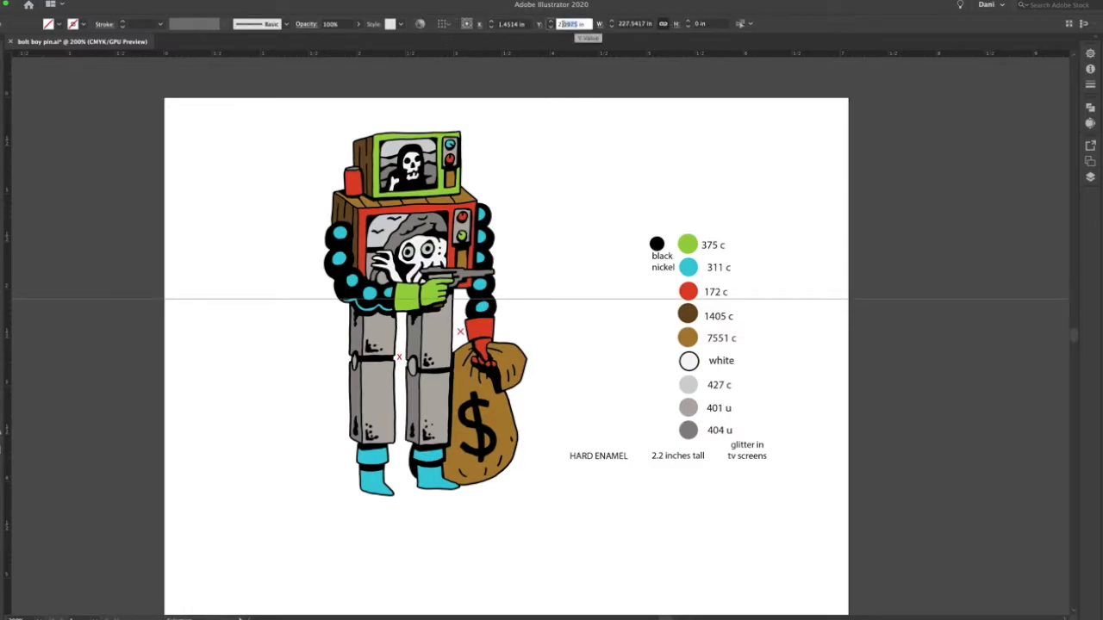
pyautogui.write('2.2')
pyautogui.press('Return')
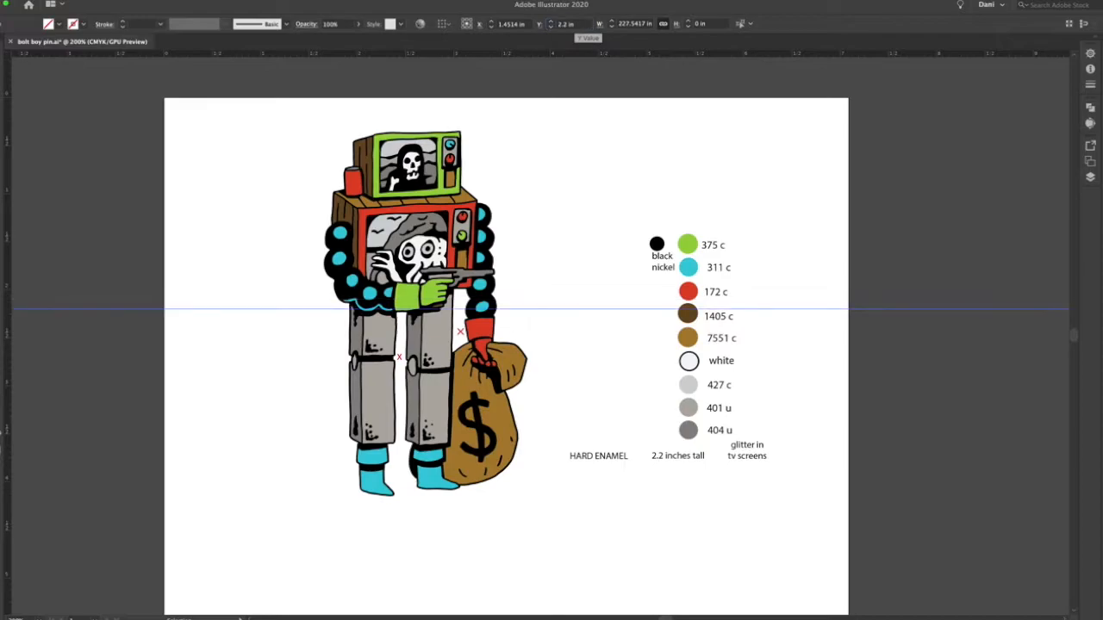
# - Align the robot artwork with the artboard's top edge and scale it down proportionally until its feet meet the 2.2 in guide
pyautogui.click(364, 176)
pyautogui.moveTo(442, 276); pyautogui.dragTo(449, 243)
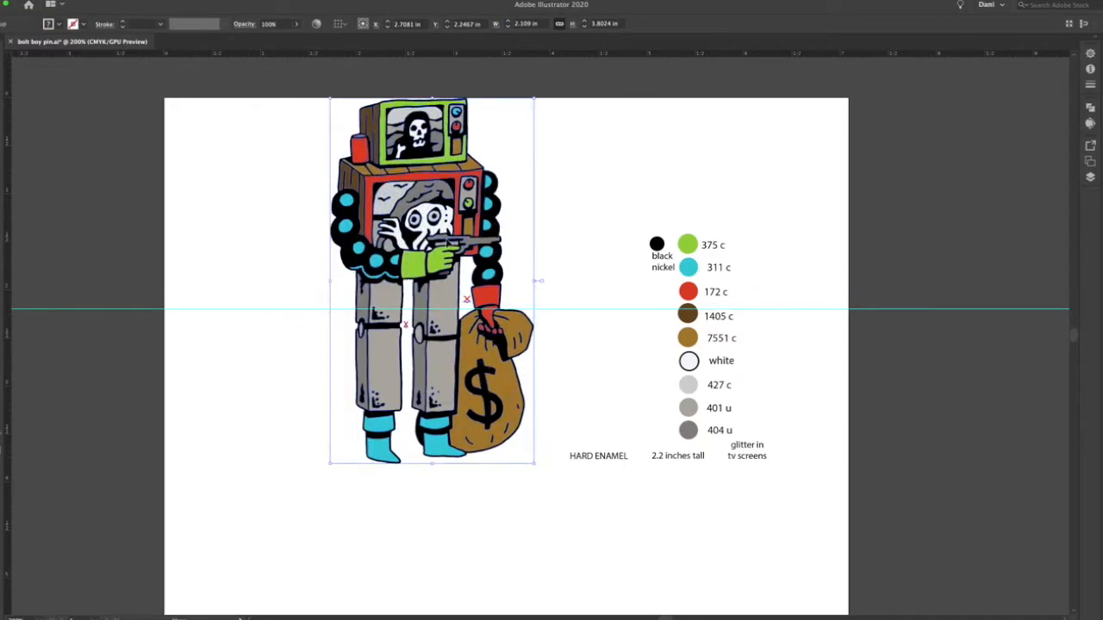
pyautogui.moveTo(535, 464); pyautogui.dragTo(492, 313)
pyautogui.click(488, 387)
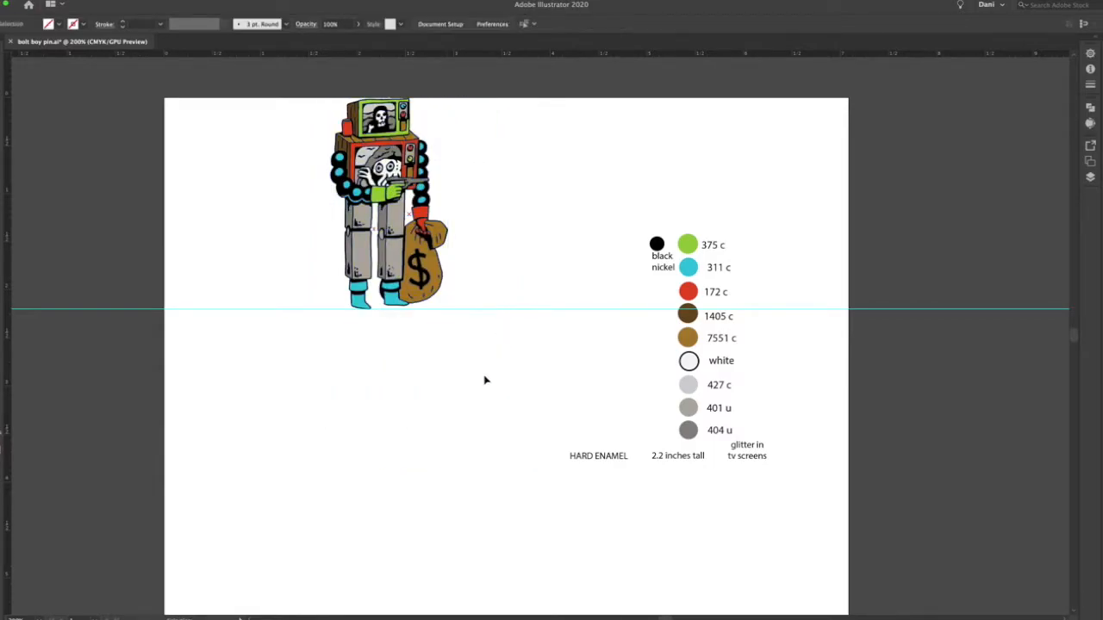
# - Move the resized robot down toward the middle of the artboard and remove the guide
pyautogui.moveTo(380, 180); pyautogui.dragTo(433, 289)
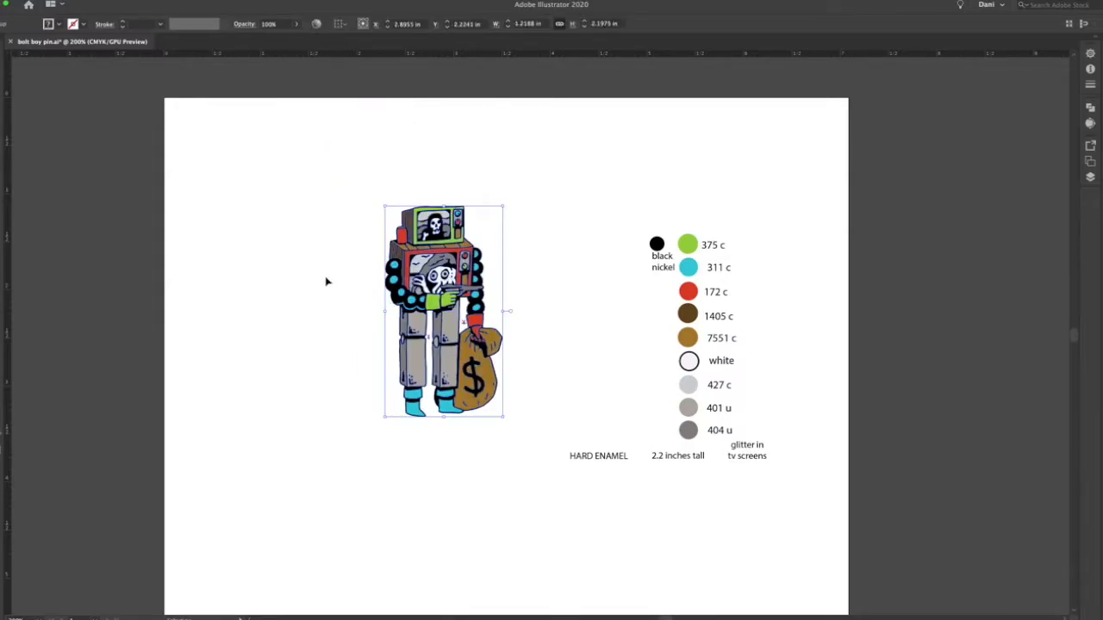
pyautogui.click(373, 274)
pyautogui.press('super+equal')
pyautogui.press('super+equal')
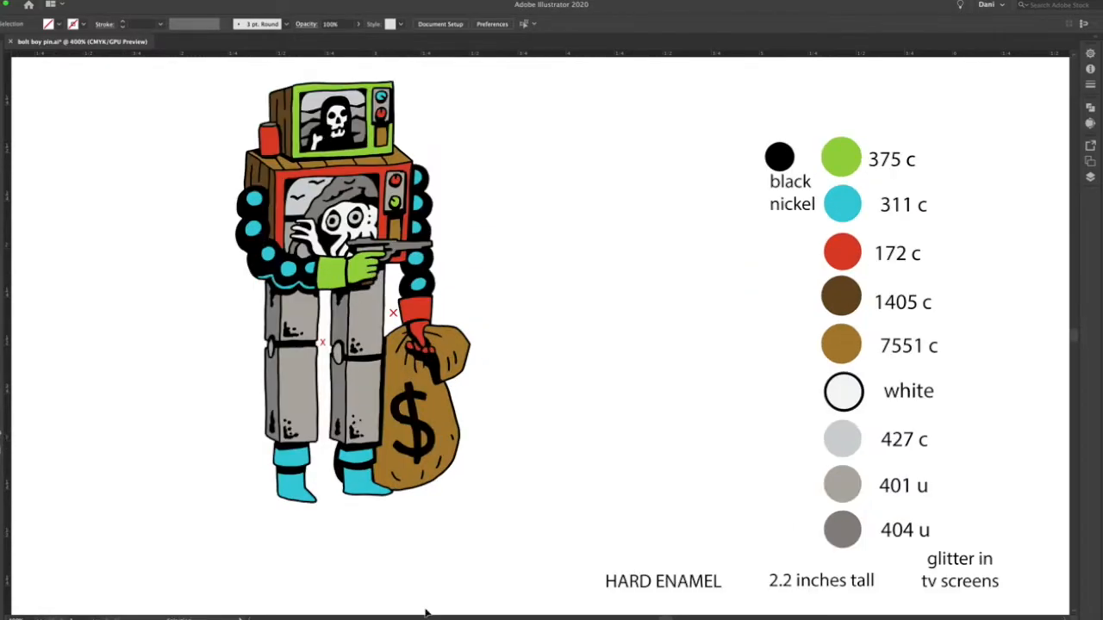
pyautogui.scroll(1, 573, 289)
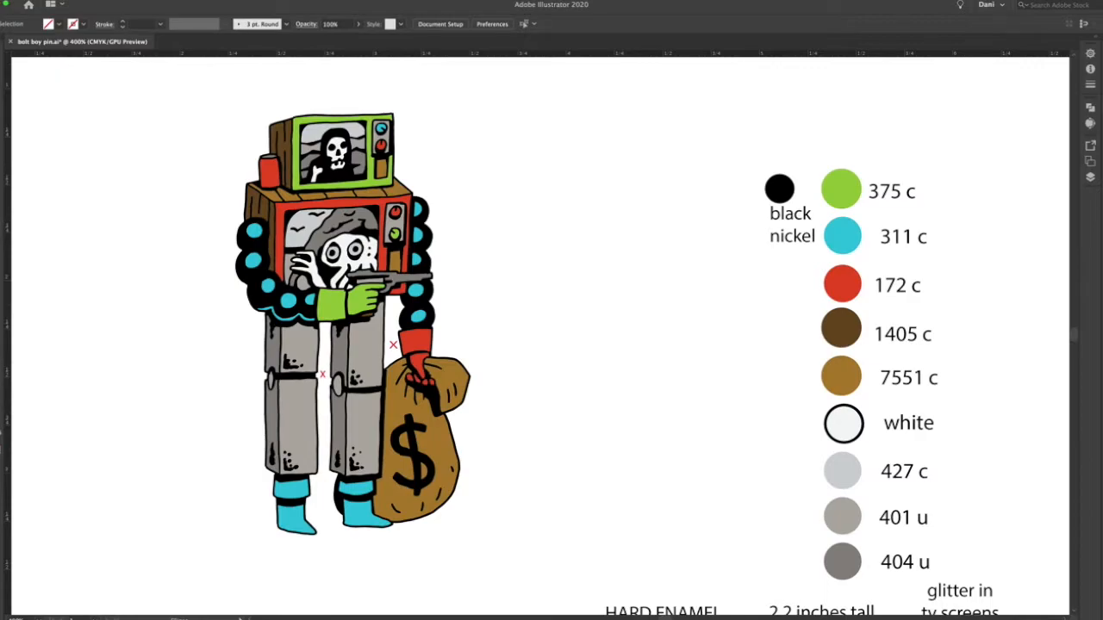
# - Set the fill color to bright yellow, hex ffe000
pyautogui.doubleClick(5, 440)
pyautogui.moveTo(207, 317); pyautogui.dragTo(261, 244)
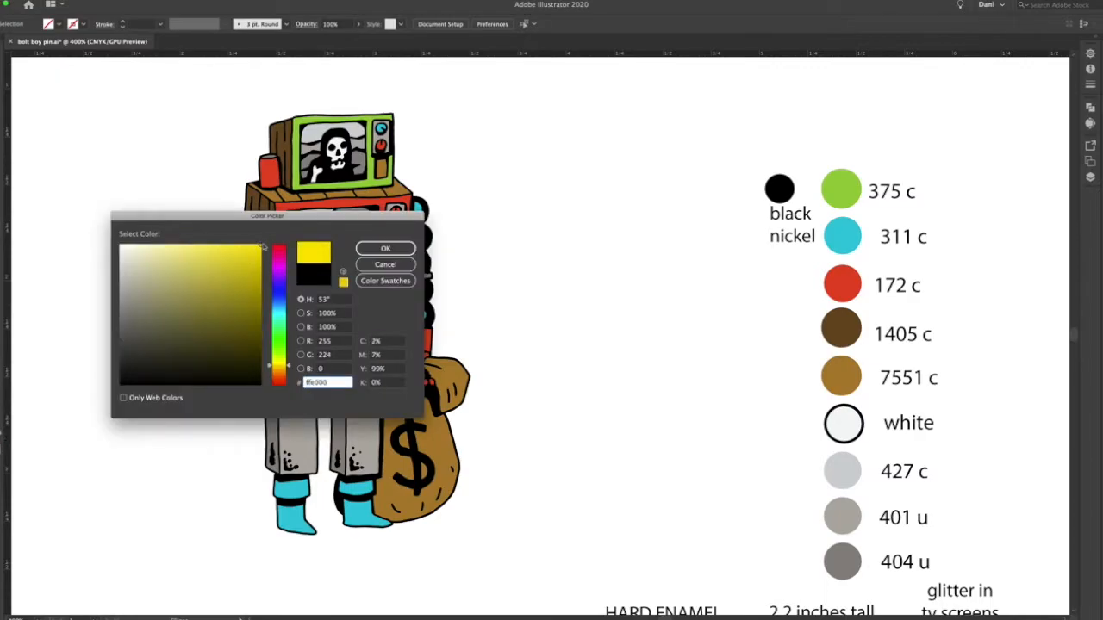
pyautogui.click(375, 249)
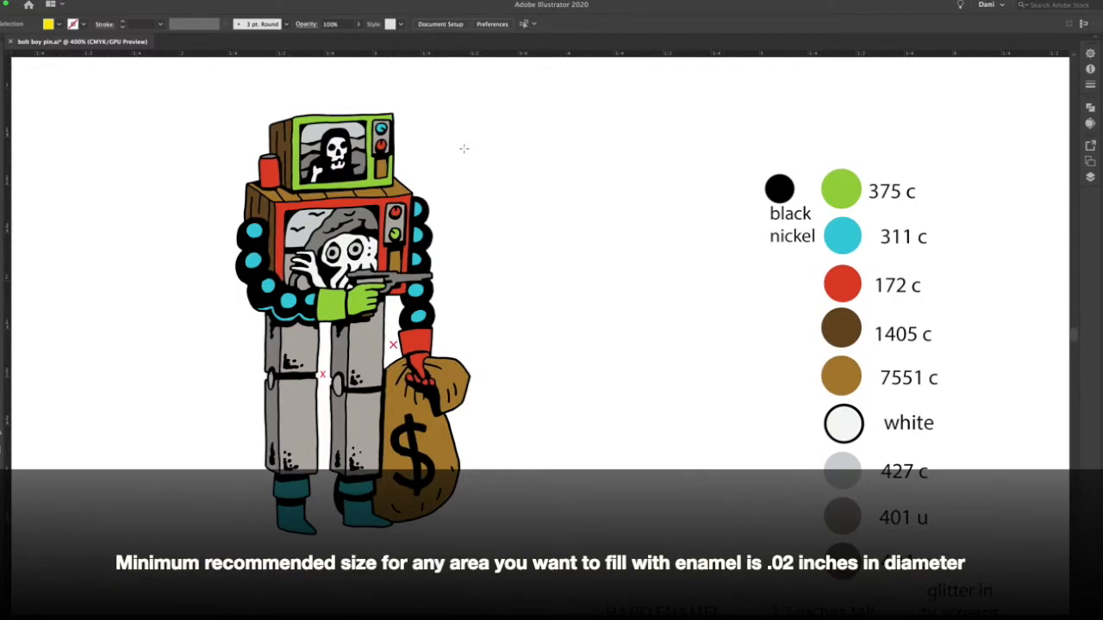
# - Create a yellow circle 0.02 in wide and 0.02 in high in the blank area beside the upper TV
pyautogui.click(464, 148)
pyautogui.press('BackSpace')
pyautogui.write('.0')
pyautogui.press('Tab')
pyautogui.write('.0')
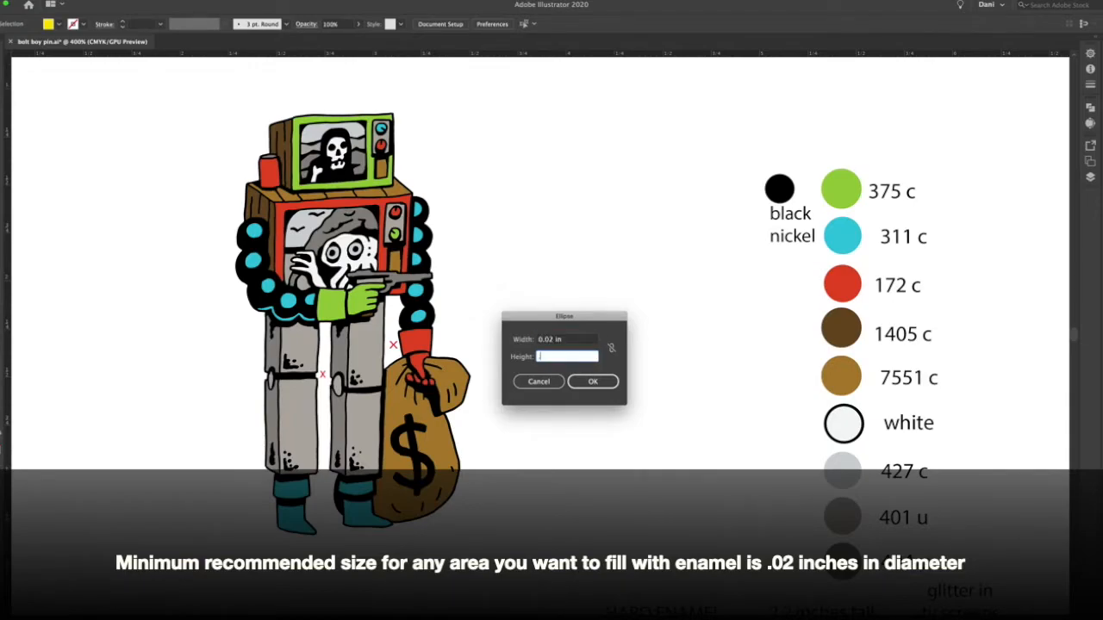
pyautogui.press('Return')
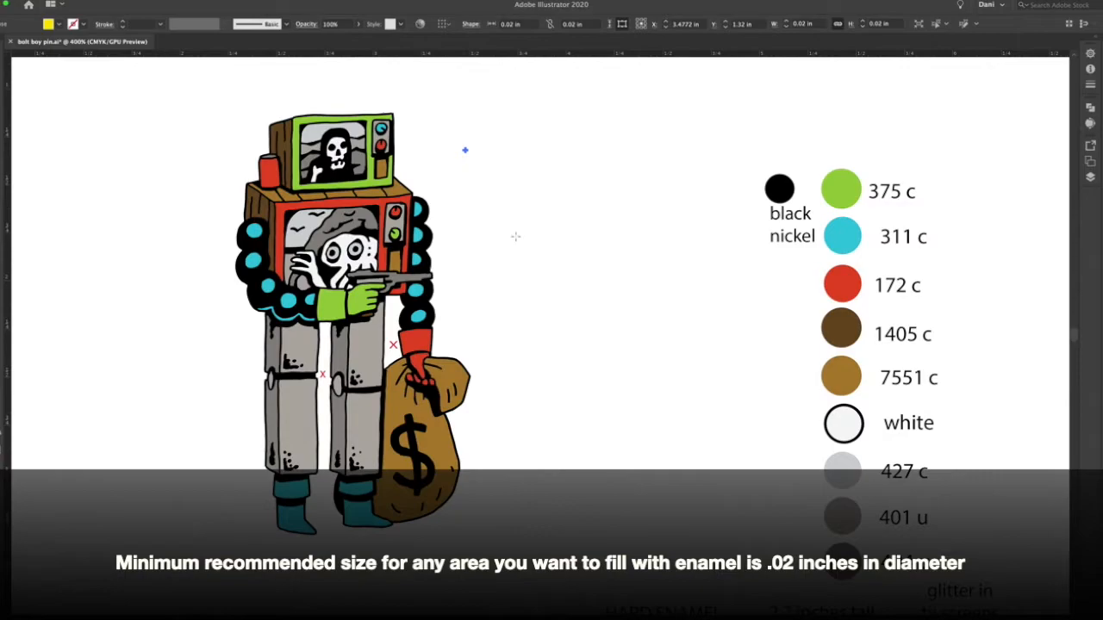
pyautogui.click(470, 179)
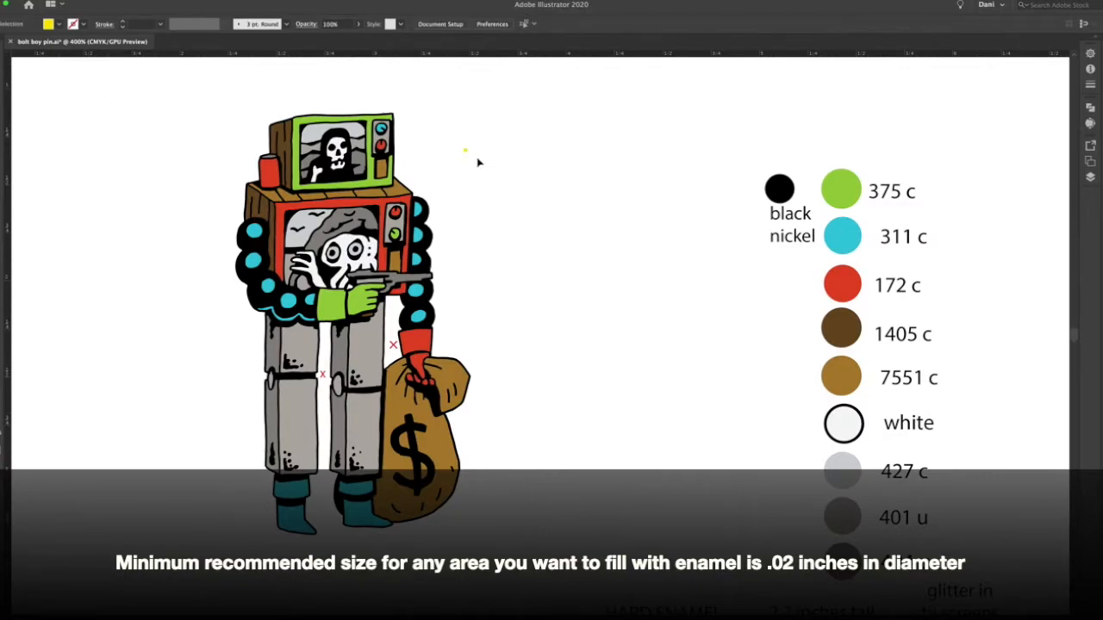
# - Place the yellow circle over the upper TV's red knob and blue knob to check their sizes against it
pyautogui.moveTo(465, 151); pyautogui.dragTo(479, 173)
pyautogui.click(528, 190)
pyautogui.press('super+equal')
pyautogui.press('super+equal')
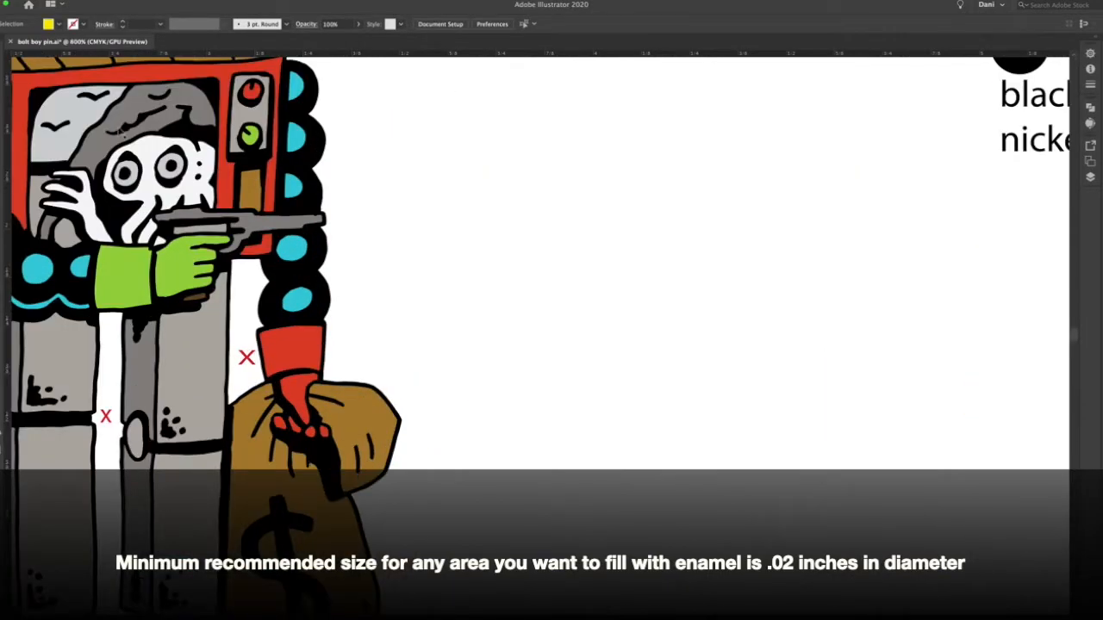
pyautogui.scroll(5, 211, 173)
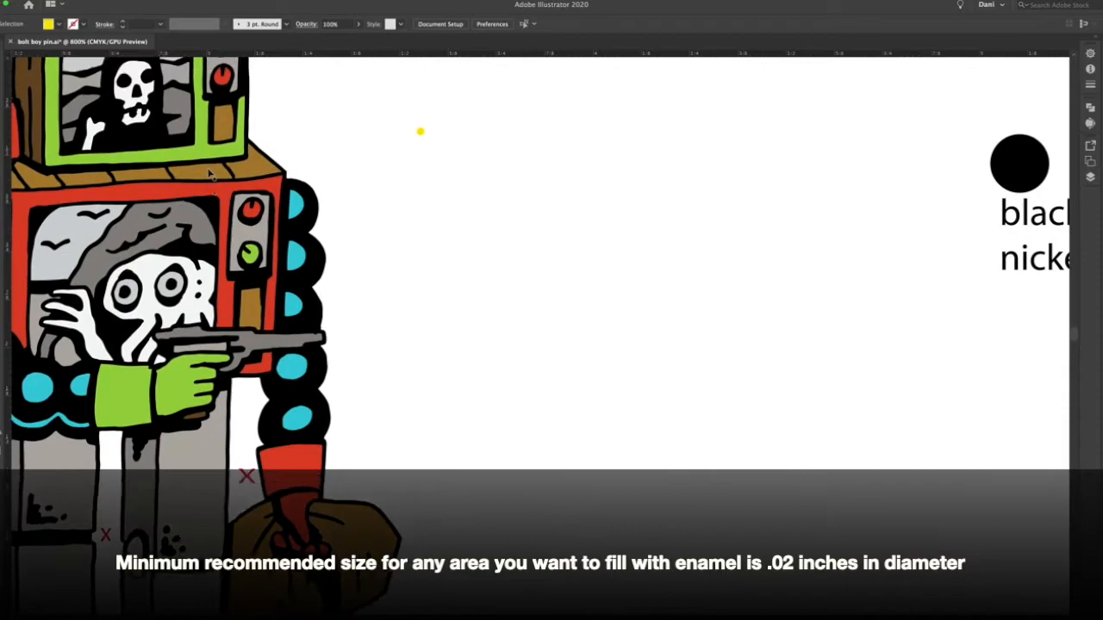
pyautogui.scroll(1, 210, 173)
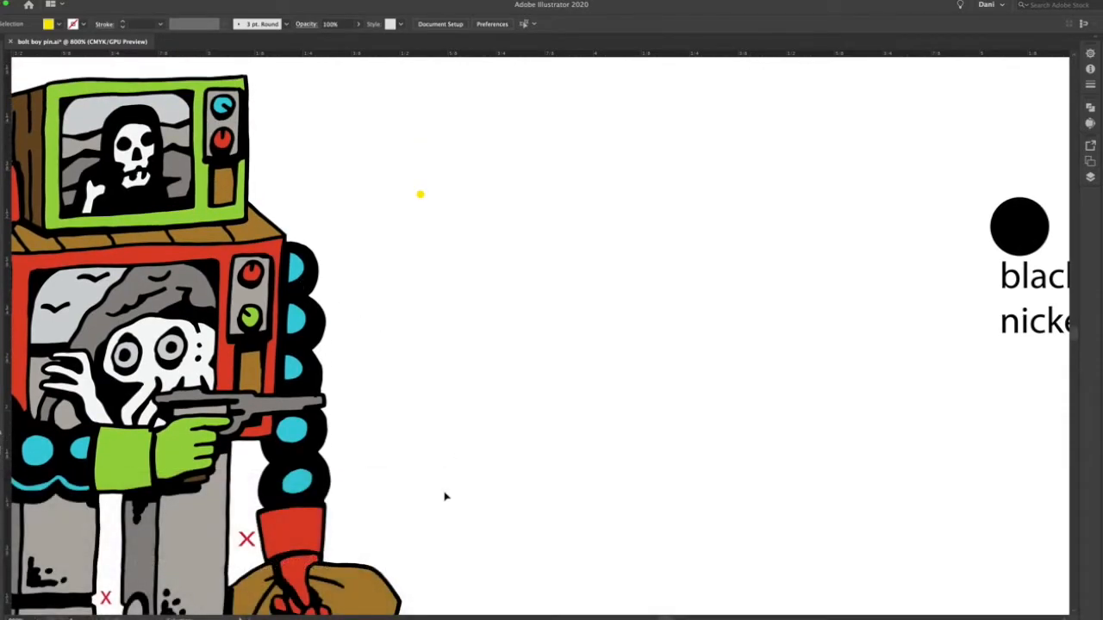
pyautogui.hscroll(-7, 663, 607)
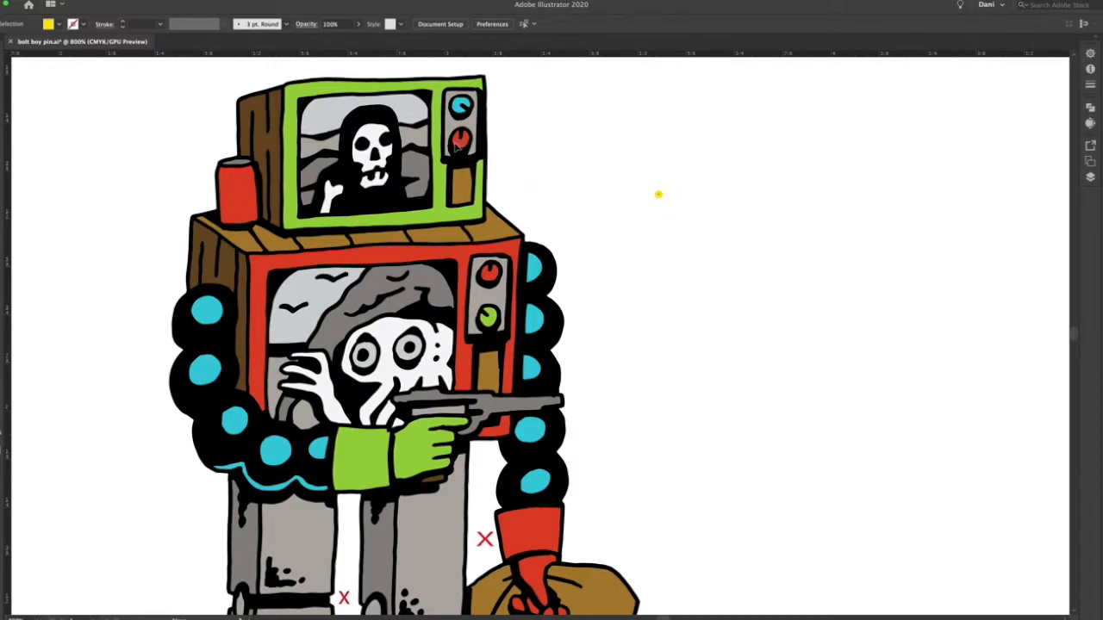
pyautogui.moveTo(456, 145); pyautogui.dragTo(461, 143)
pyautogui.click(549, 133)
pyautogui.moveTo(455, 105); pyautogui.dragTo(455, 104)
pyautogui.click(590, 110)
# - Compare the yellow circle with the blue knob up close, and place it on the cheek of the upper TV's skull
pyautogui.press('super+equal')
pyautogui.scroll(5, 414, 207)
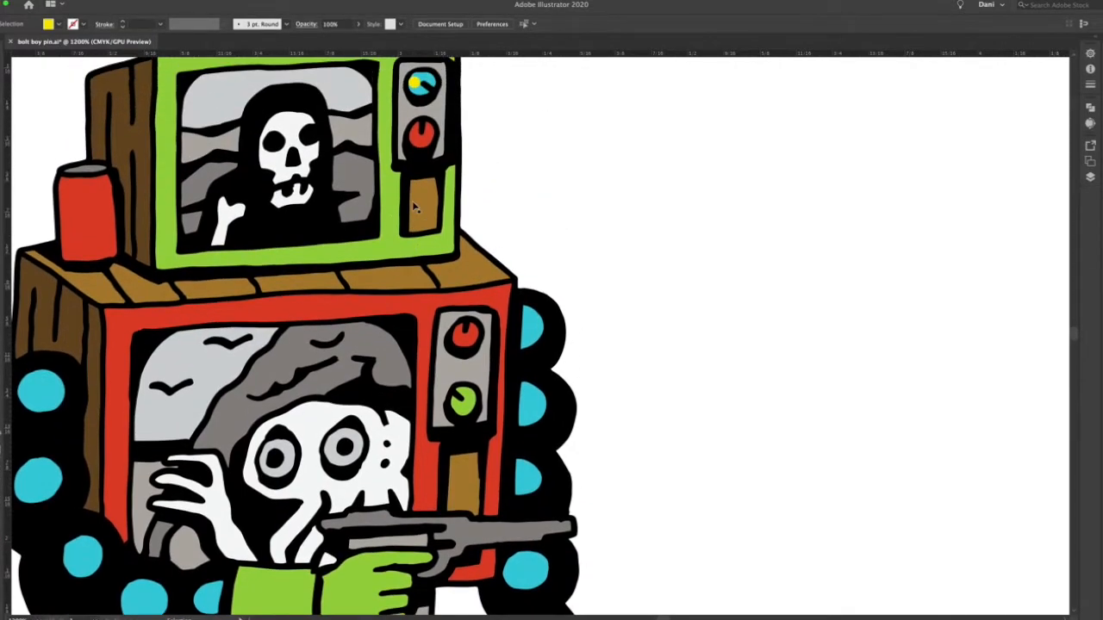
pyautogui.scroll(2, 413, 207)
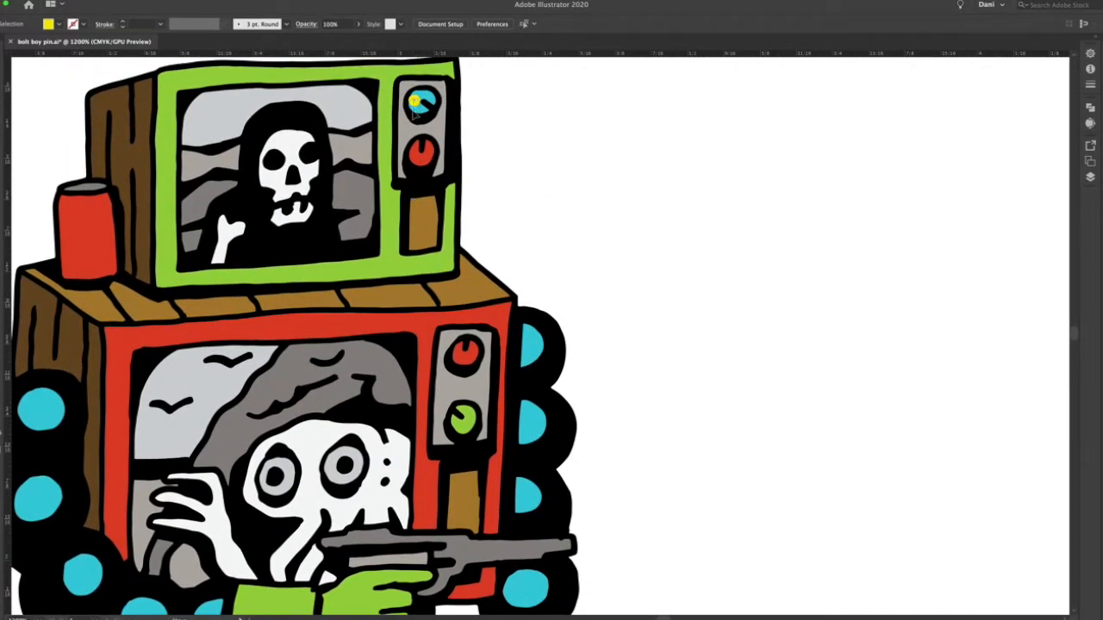
pyautogui.click(519, 222)
pyautogui.click(514, 230)
pyautogui.moveTo(449, 231); pyautogui.dragTo(309, 172)
pyautogui.click(517, 160)
pyautogui.moveTo(379, 174); pyautogui.dragTo(334, 174)
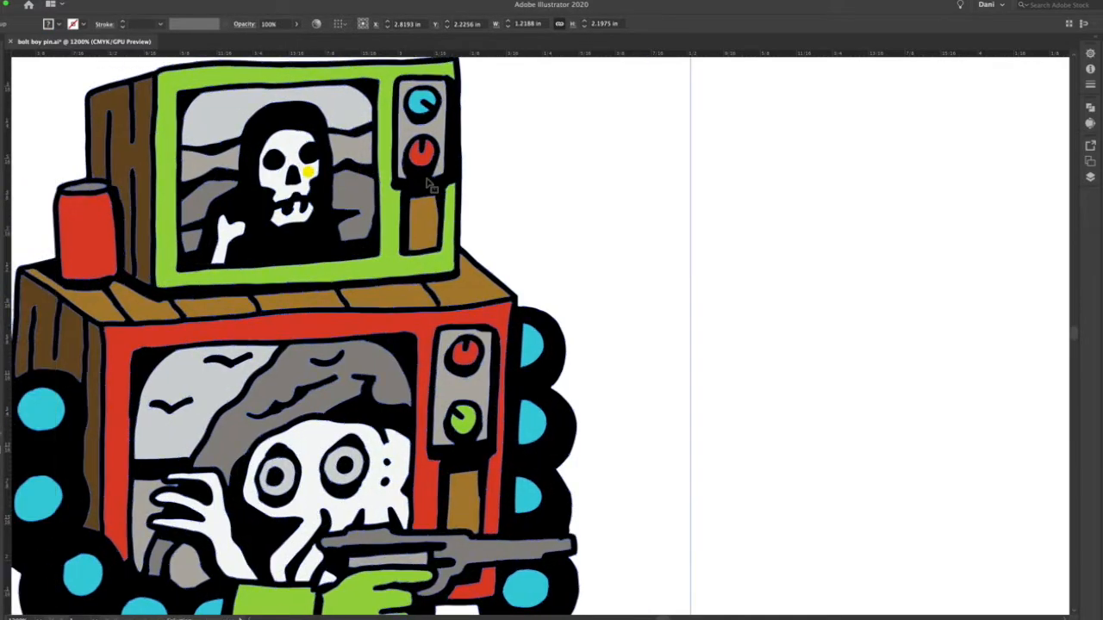
pyautogui.press('super+z')
pyautogui.click(679, 199)
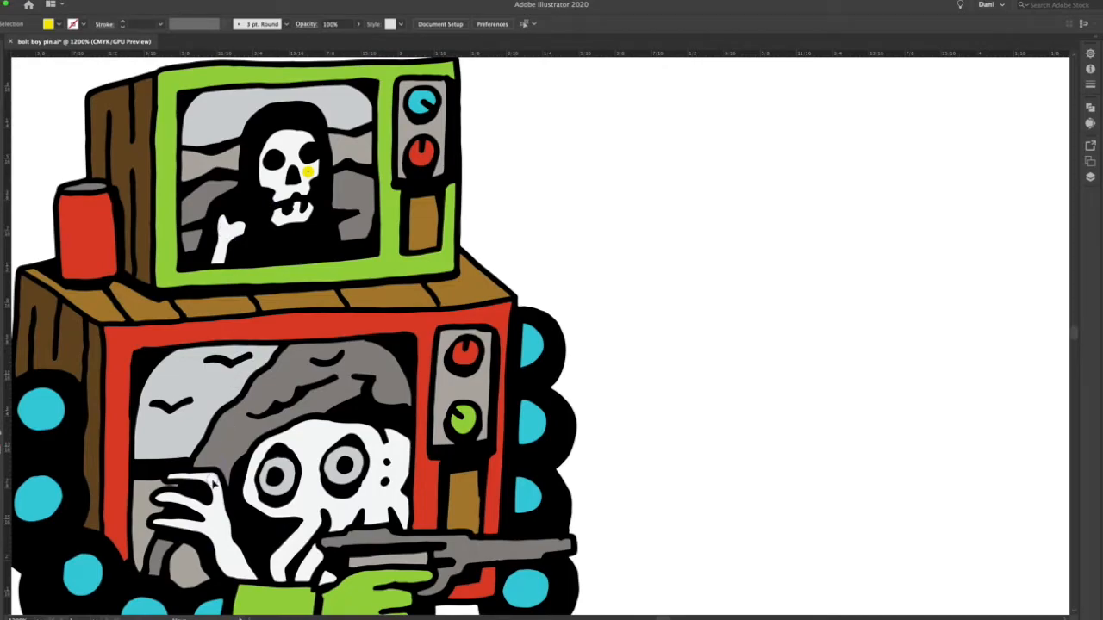
# - Place the yellow circle on the raised white hand in the lower TV, and on the blue wavy line beneath the arm
pyautogui.scroll(-2, 614, 372)
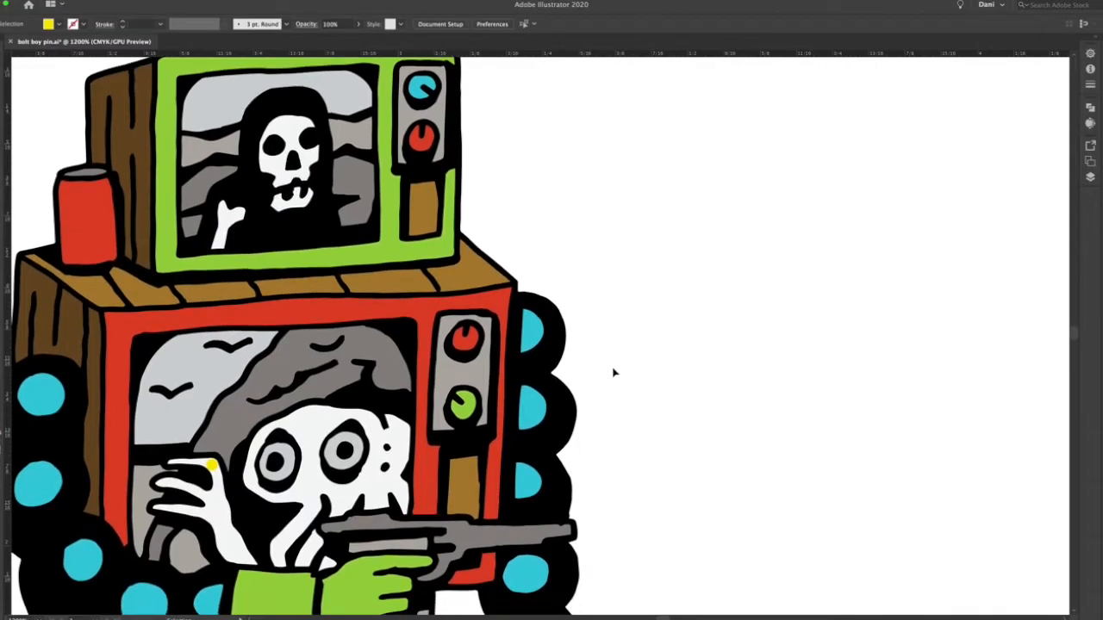
pyautogui.scroll(-8, 613, 372)
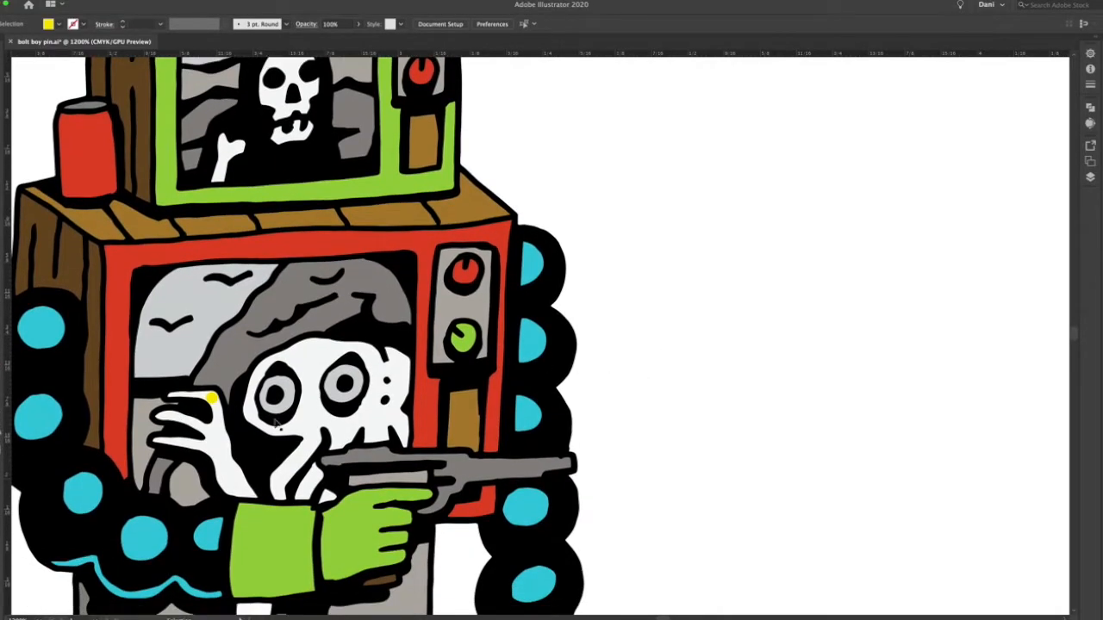
pyautogui.moveTo(172, 591); pyautogui.dragTo(125, 594)
pyautogui.click(49, 593)
pyautogui.scroll(-5, 198, 469)
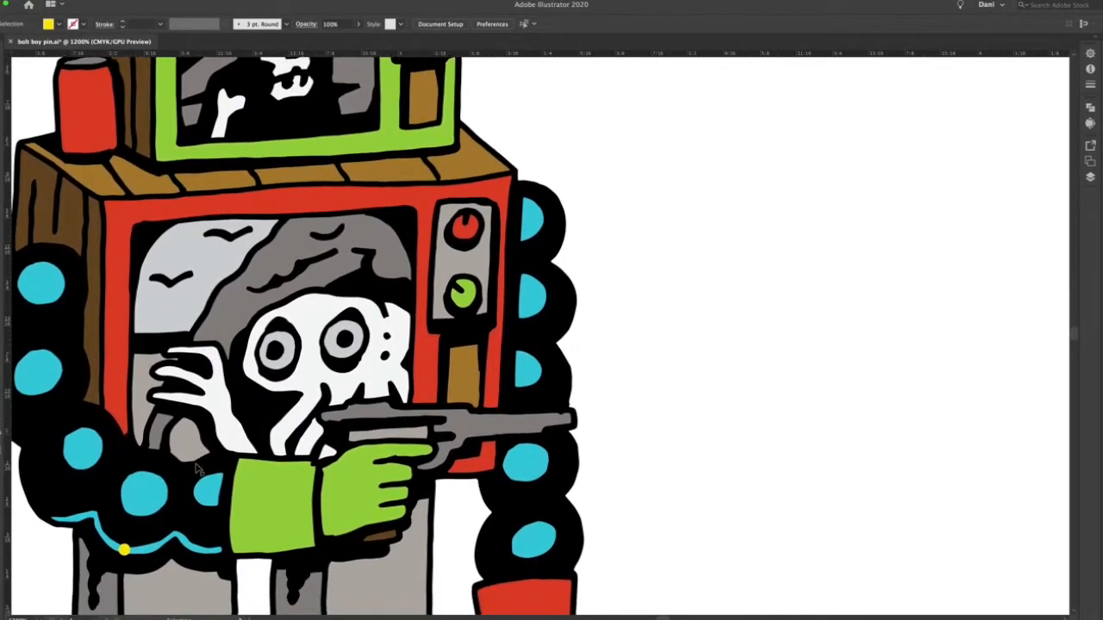
pyautogui.scroll(-7, 196, 470)
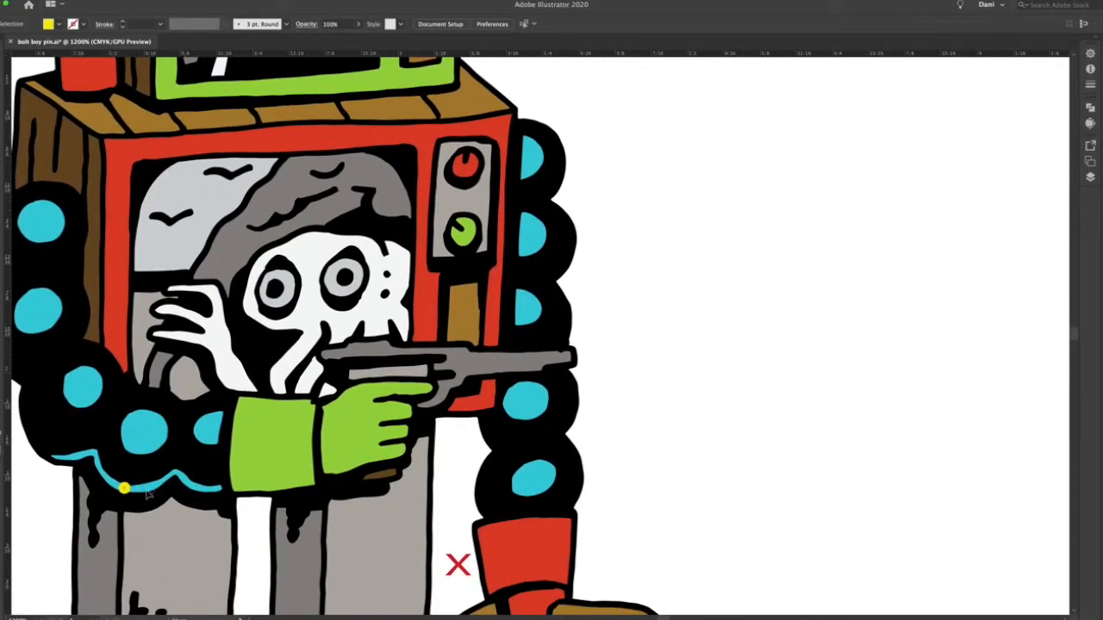
# - Try the yellow circle at another spot along the blue wavy line to check the line's thickness, and undo the last move
pyautogui.moveTo(124, 490); pyautogui.dragTo(148, 491)
pyautogui.click(19, 504)
pyautogui.hotkey('ctrl', 'z')
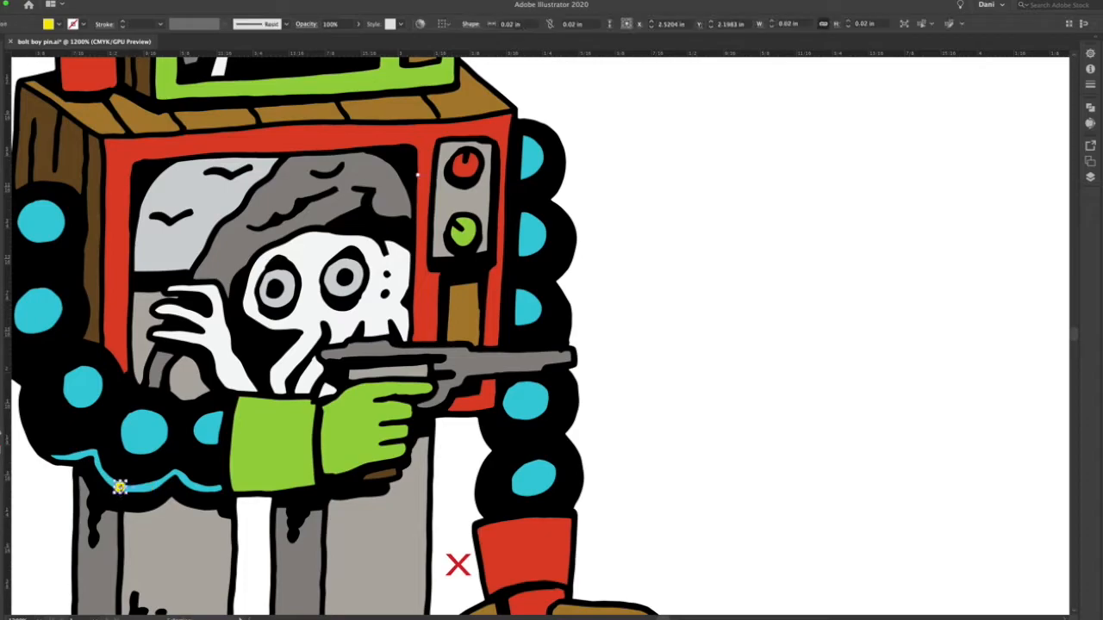
pyautogui.click(41, 501)
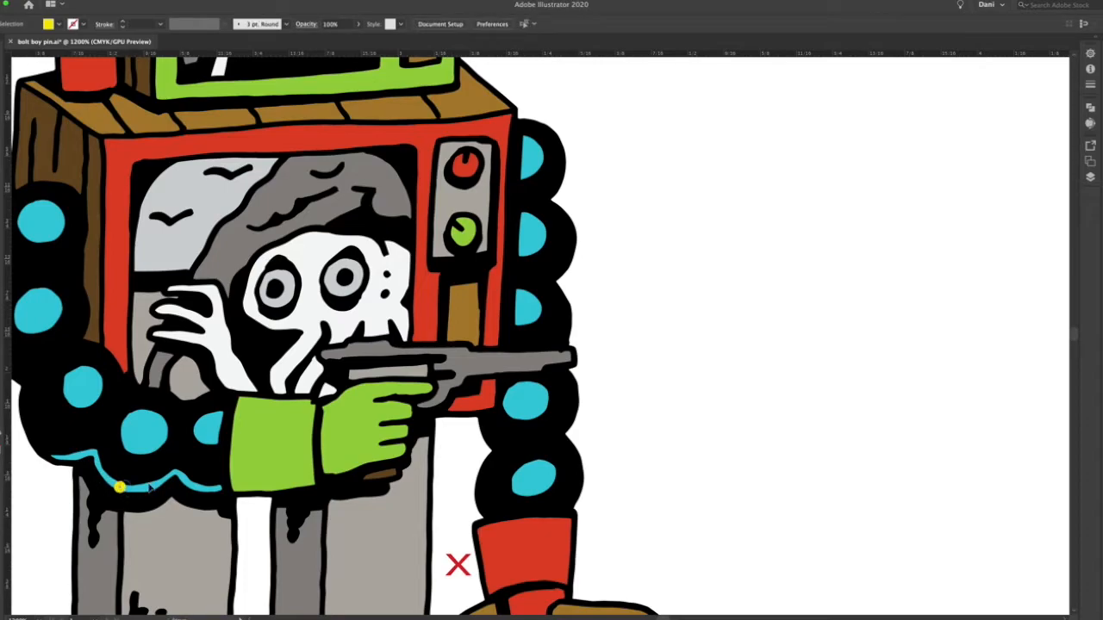
# - Move the yellow circle off the wavy line and place it on the brown gun grip to compare sizes
pyautogui.moveTo(461, 438); pyautogui.dragTo(616, 414)
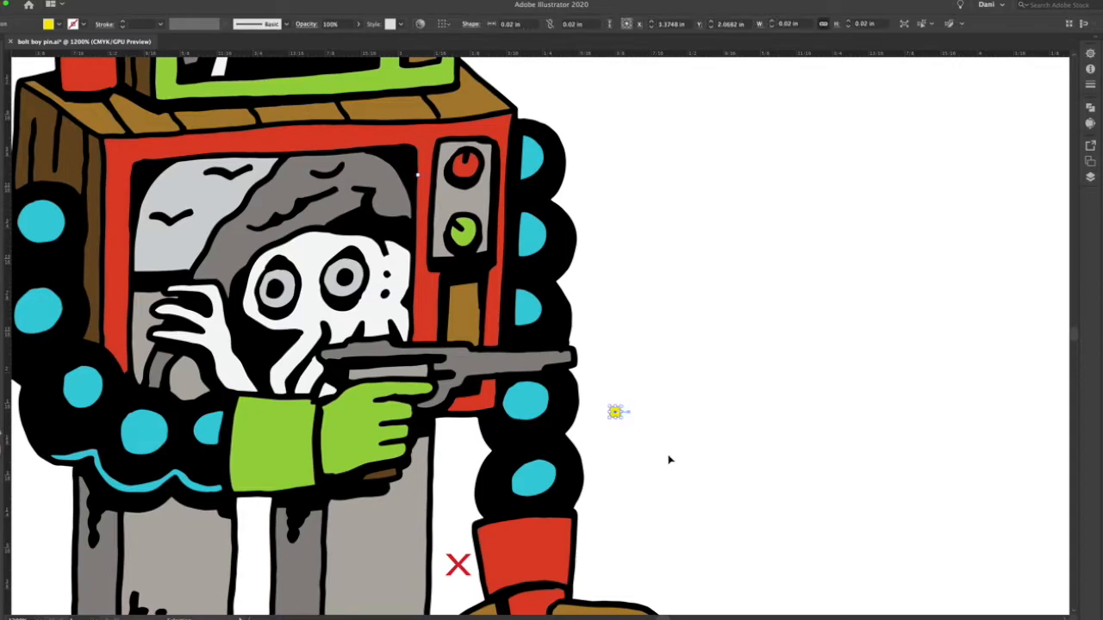
pyautogui.click(660, 429)
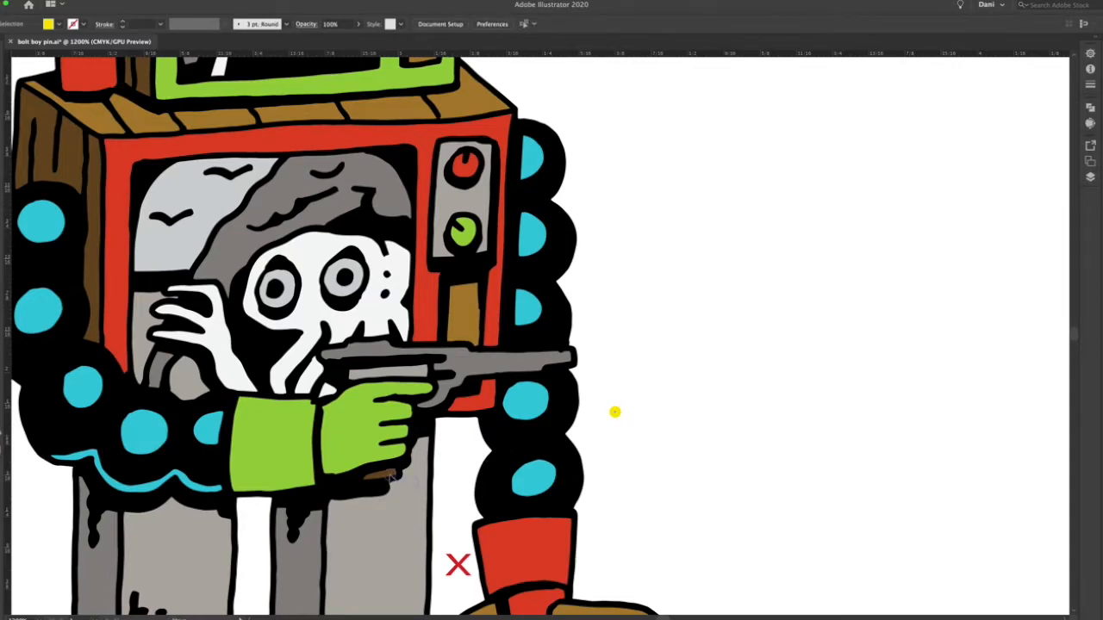
pyautogui.moveTo(387, 479); pyautogui.dragTo(386, 478)
pyautogui.click(657, 453)
# - Try the yellow circle on the green glove, and undo that move
pyautogui.moveTo(363, 456); pyautogui.dragTo(362, 454)
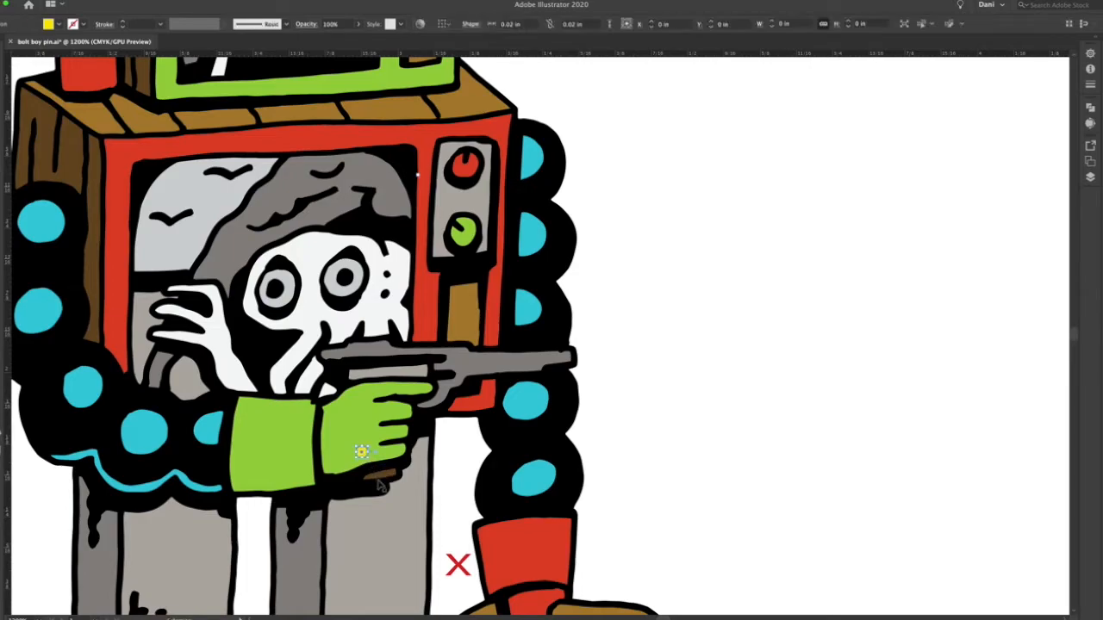
pyautogui.click(603, 454)
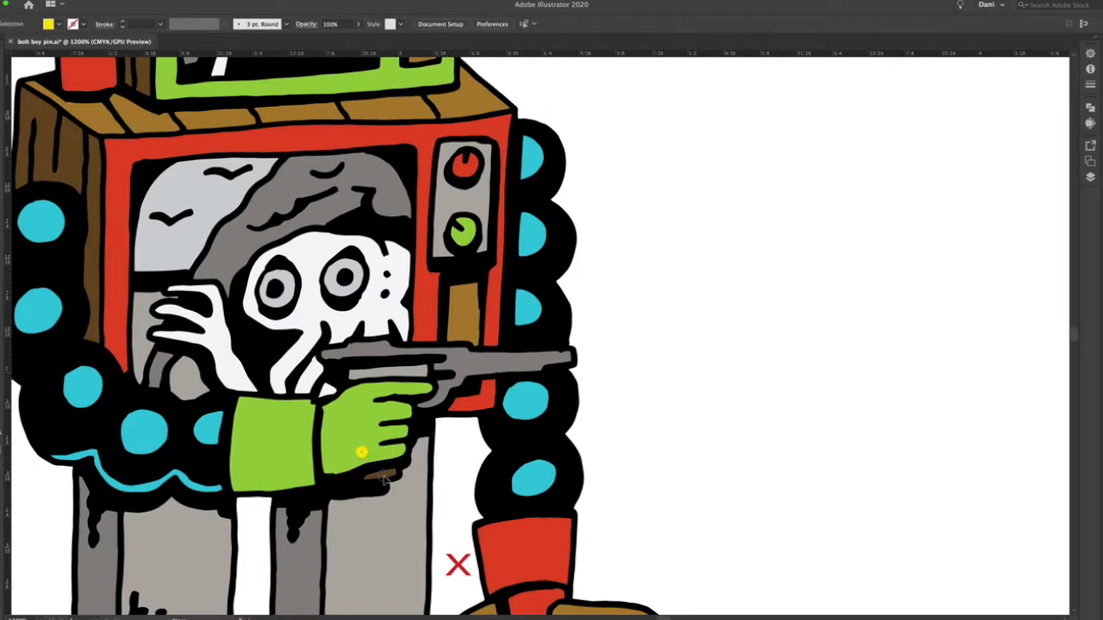
pyautogui.press('super+z')
pyautogui.click(617, 458)
# - Move the yellow circle off the gun grip into the blank area beside the robot
pyautogui.moveTo(385, 475); pyautogui.dragTo(630, 301)
pyautogui.click(655, 347)
pyautogui.press('super+minus')
pyautogui.press('super+minus')
pyautogui.press('super+minus')
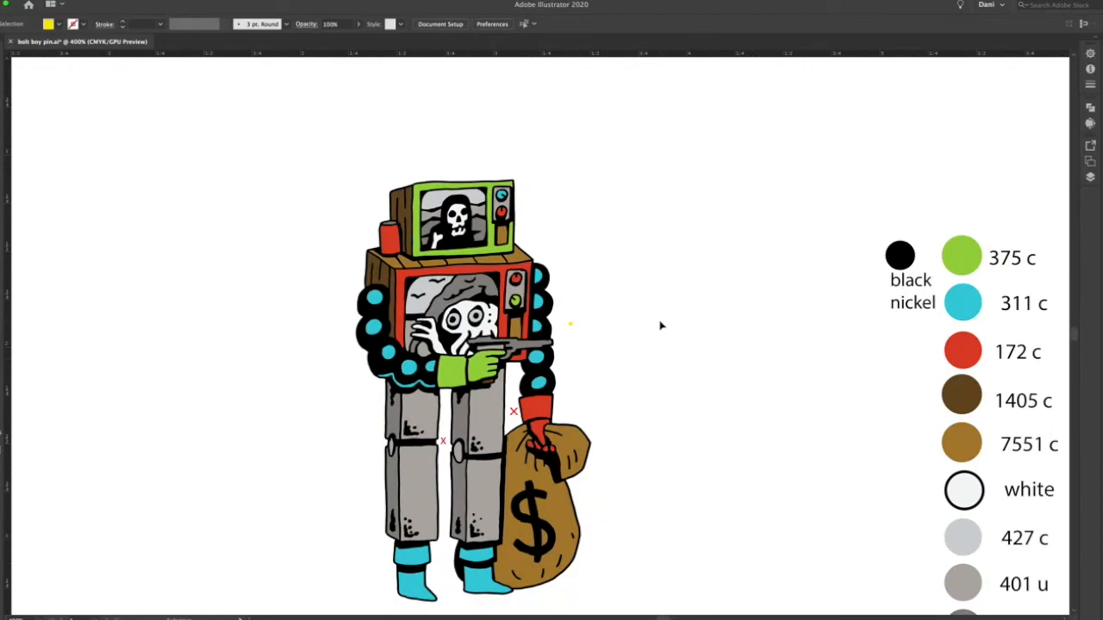
pyautogui.scroll(-2, 577, 261)
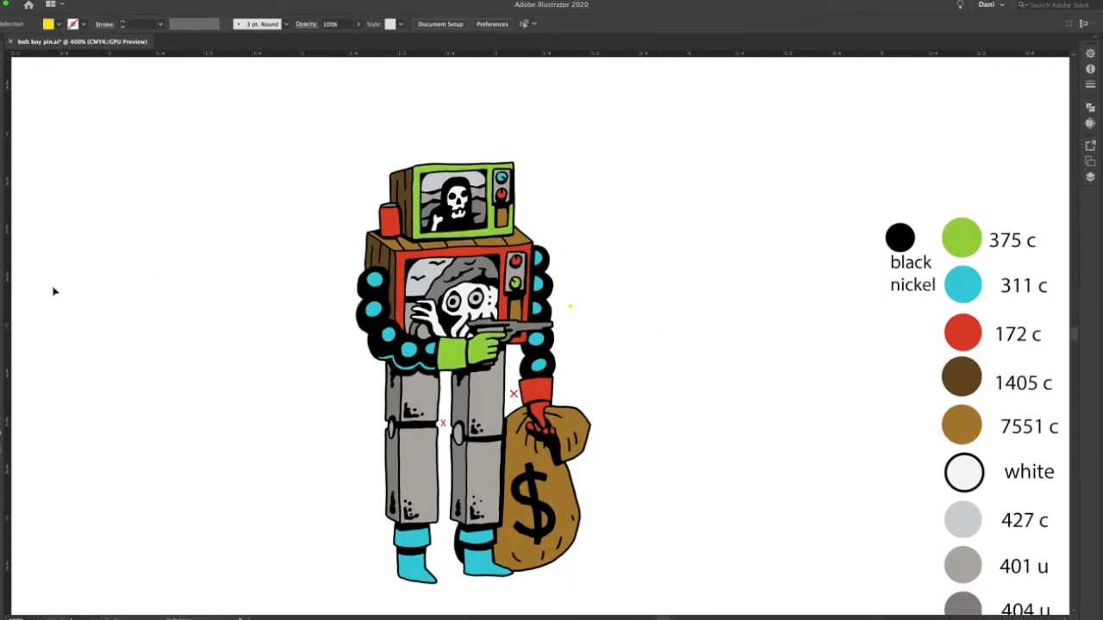
pyautogui.scroll(-3, 608, 293)
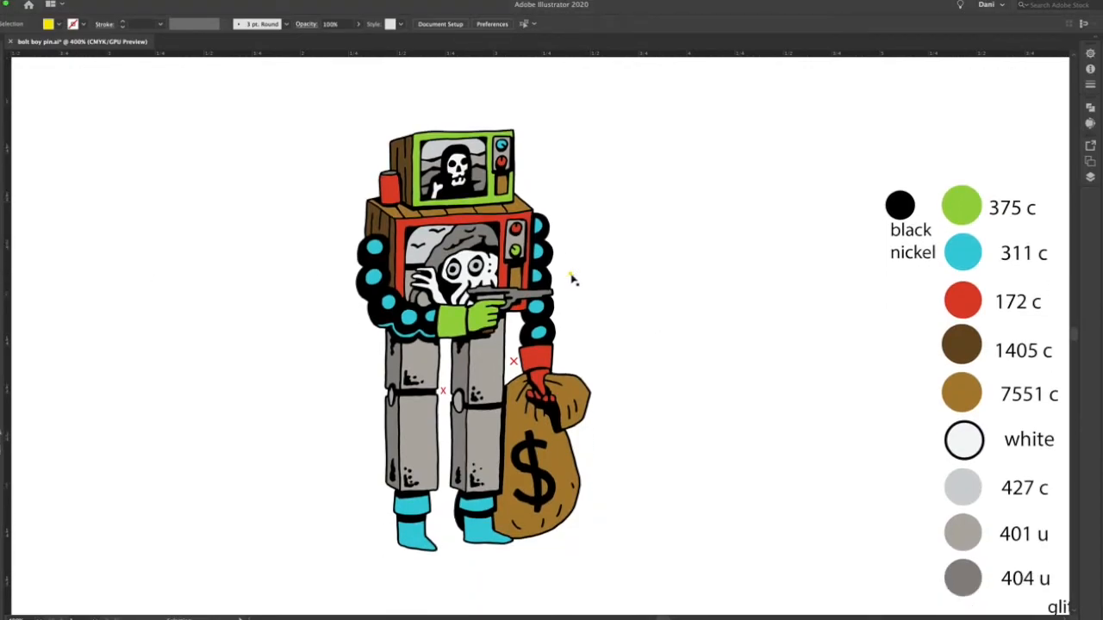
pyautogui.click(631, 221)
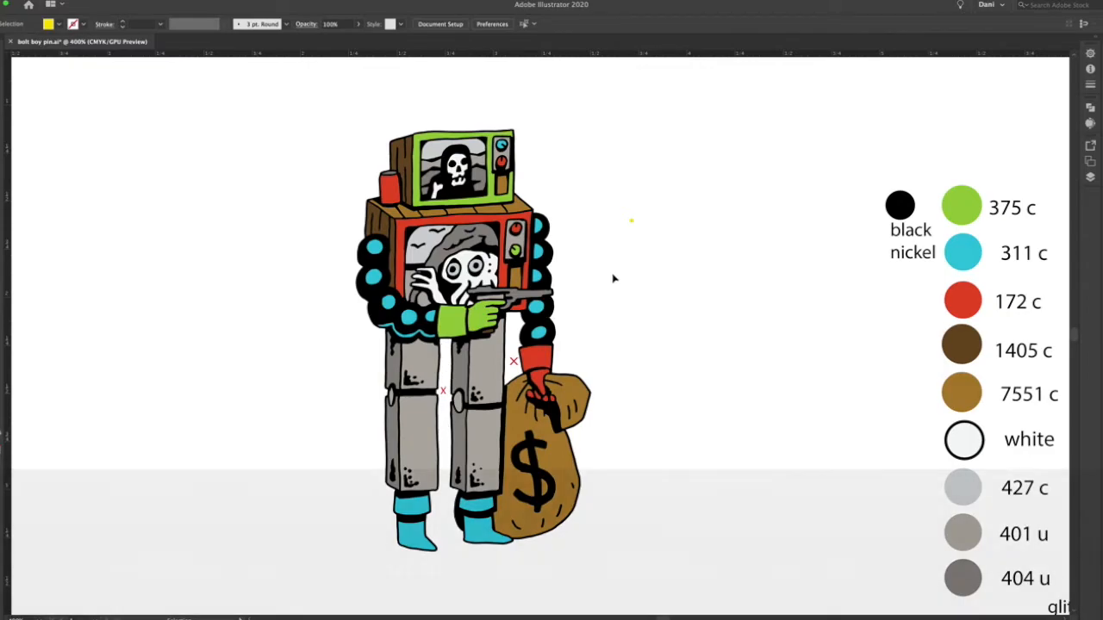
# - Create a yellow circle 0.079 in wide and 0.079 in high in the blank area beside the robot
pyautogui.scroll(2, 573, 349)
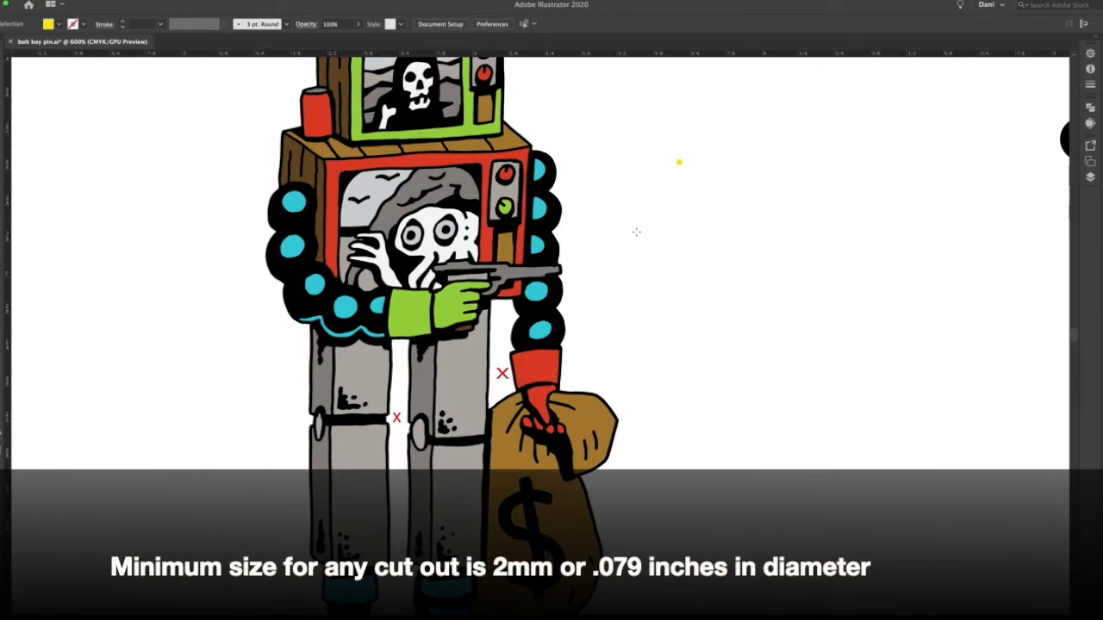
pyautogui.click(673, 242)
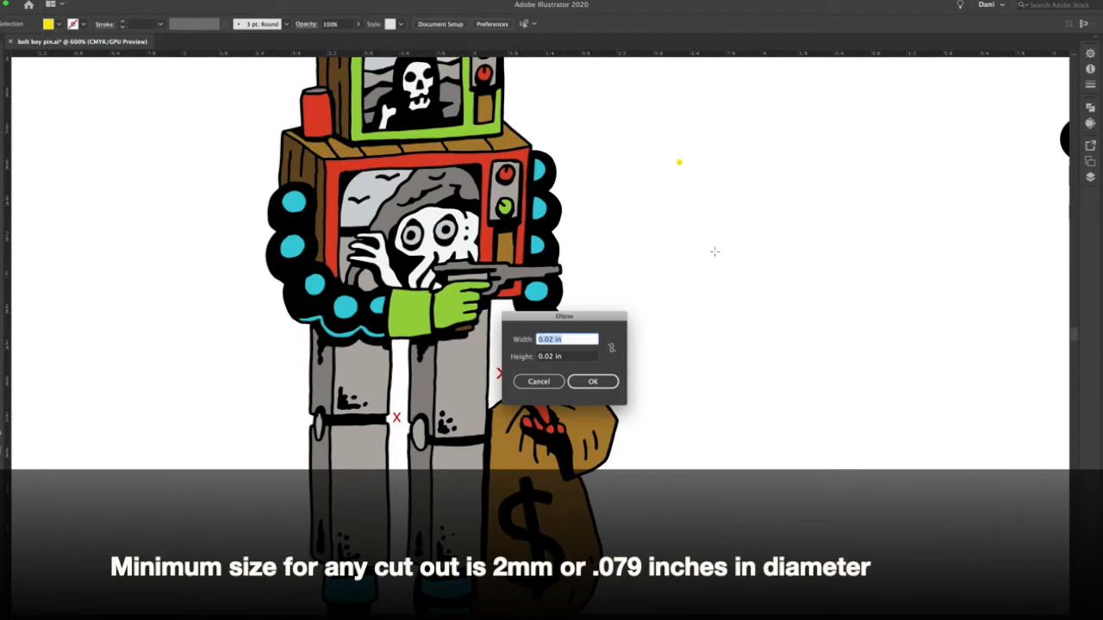
pyautogui.write('0.079')
pyautogui.press('Tab')
pyautogui.press('BackSpace')
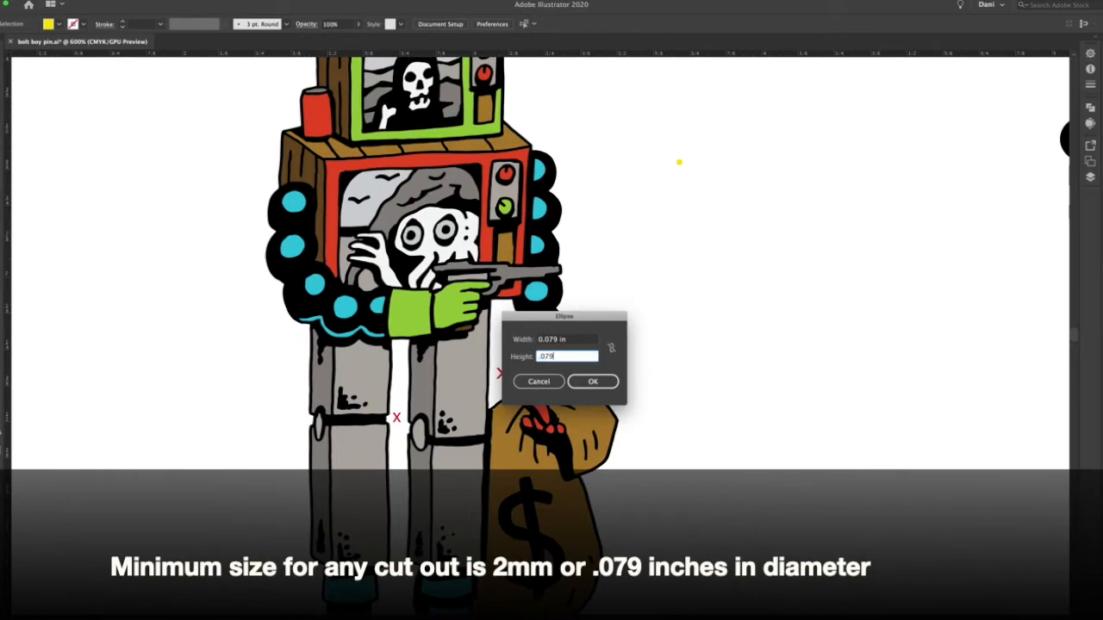
pyautogui.press('Return')
pyautogui.press('v')
pyautogui.click(683, 320)
# - Try the 0.079 in circle at two spots in the cut-out between the robot's leg and the red-gloved arm to check its size
pyautogui.scroll(-1, 683, 320)
pyautogui.moveTo(655, 242); pyautogui.dragTo(499, 377)
pyautogui.click(623, 362)
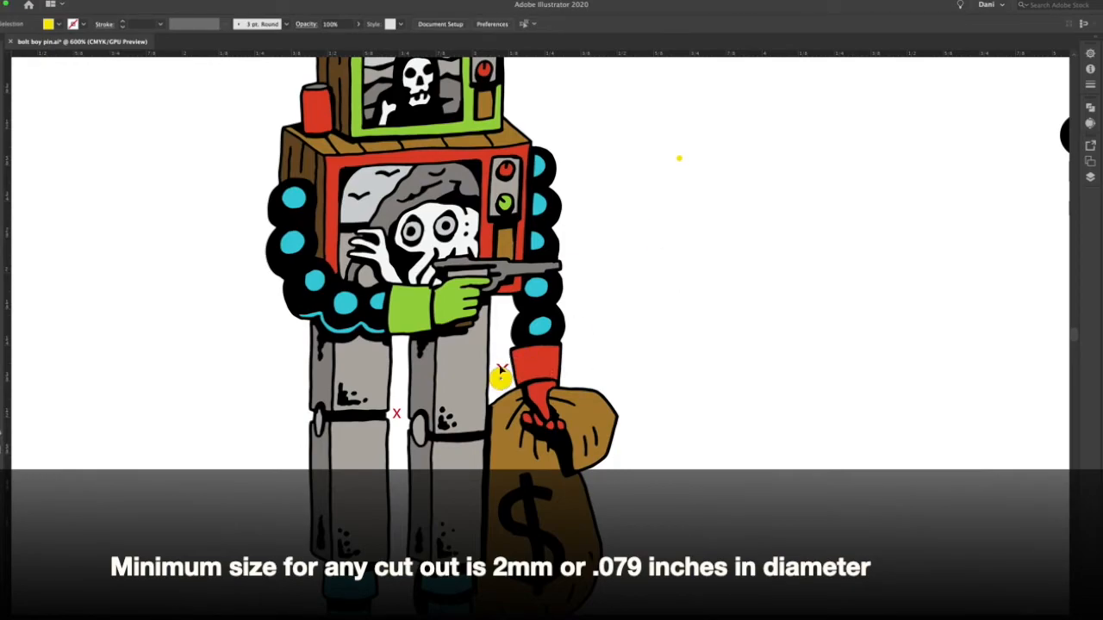
pyautogui.moveTo(504, 325); pyautogui.dragTo(504, 308)
pyautogui.click(646, 319)
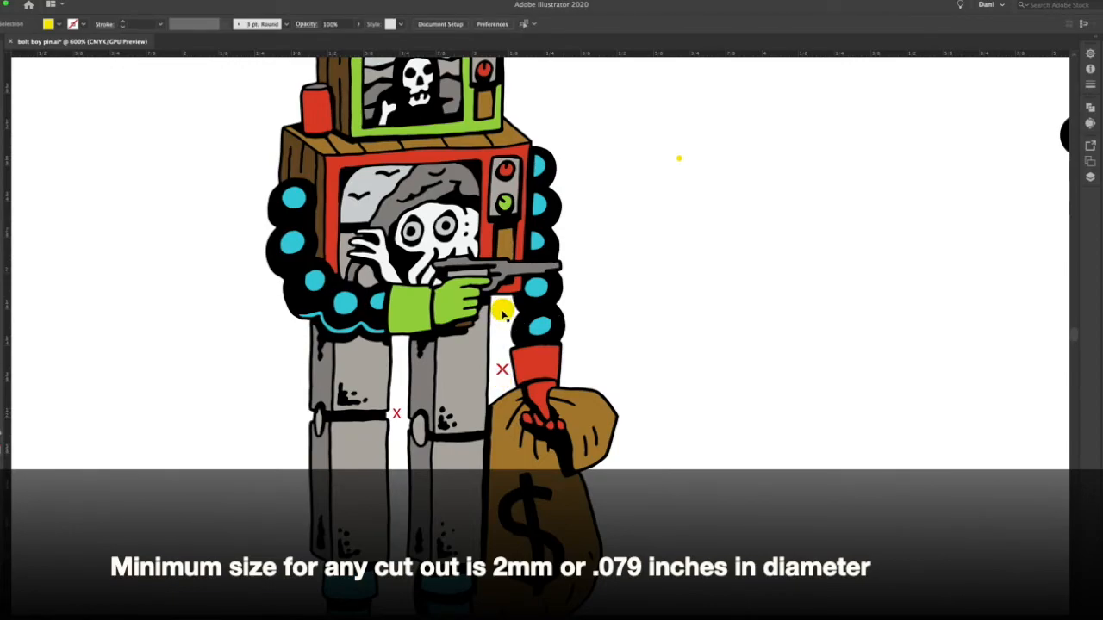
# - Try the 0.079 in circle in the gap between the robot's legs, below and above the red X, to check the cut-out's width
pyautogui.moveTo(400, 458); pyautogui.dragTo(400, 462)
pyautogui.click(720, 453)
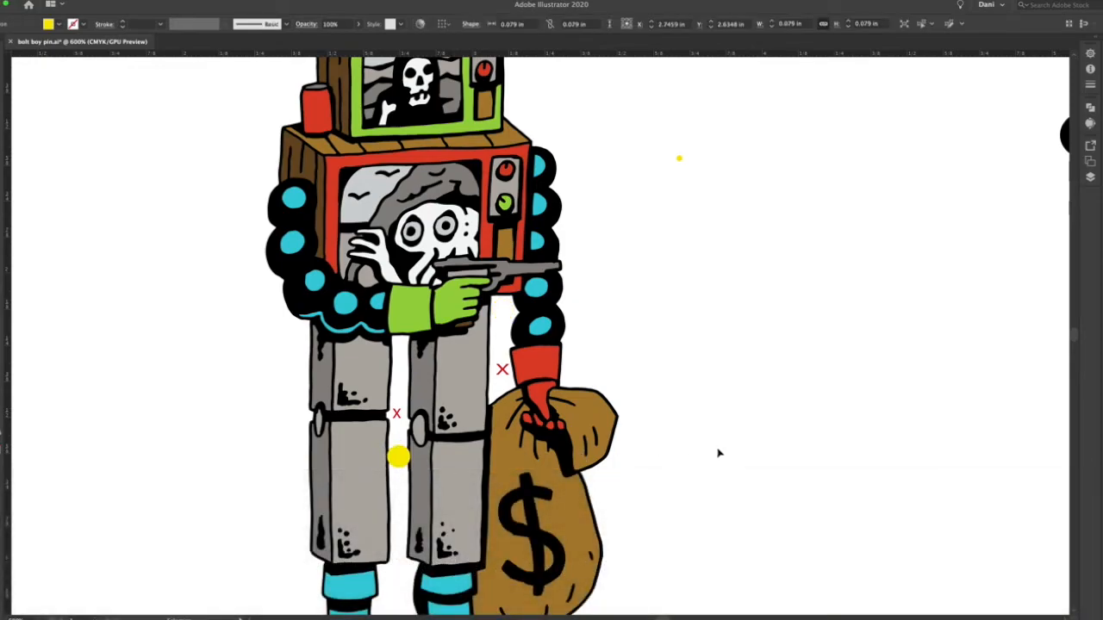
pyautogui.moveTo(399, 458); pyautogui.dragTo(400, 388)
pyautogui.click(257, 437)
pyautogui.click(326, 409)
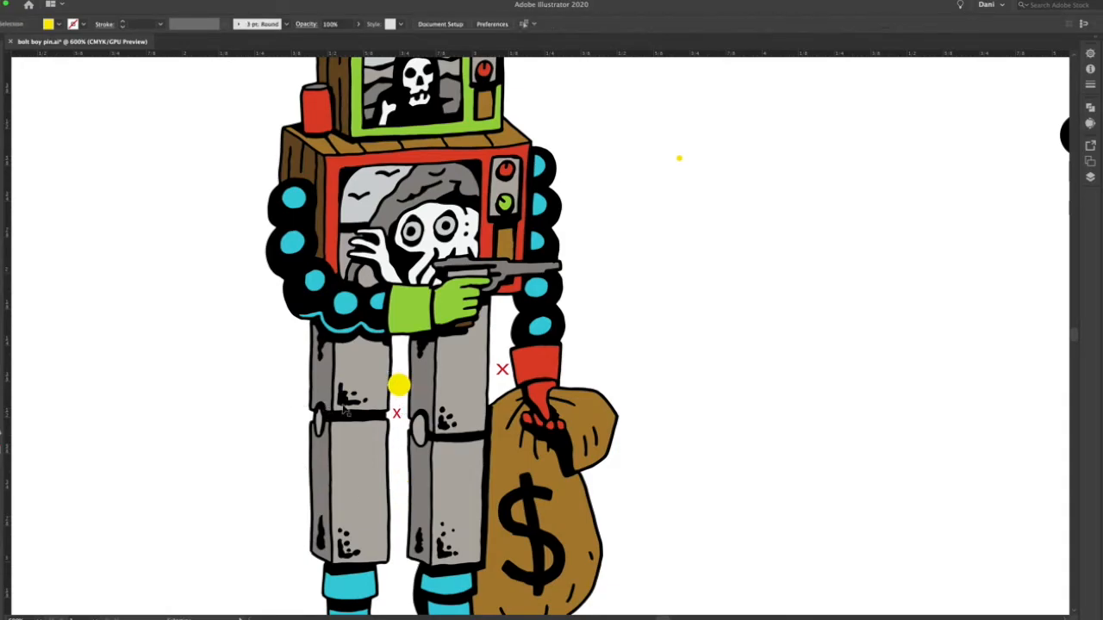
# - Move the 0.079 in circle out of the artwork to the blank area just below the small yellow circle
pyautogui.moveTo(653, 257); pyautogui.dragTo(682, 191)
pyautogui.click(746, 231)
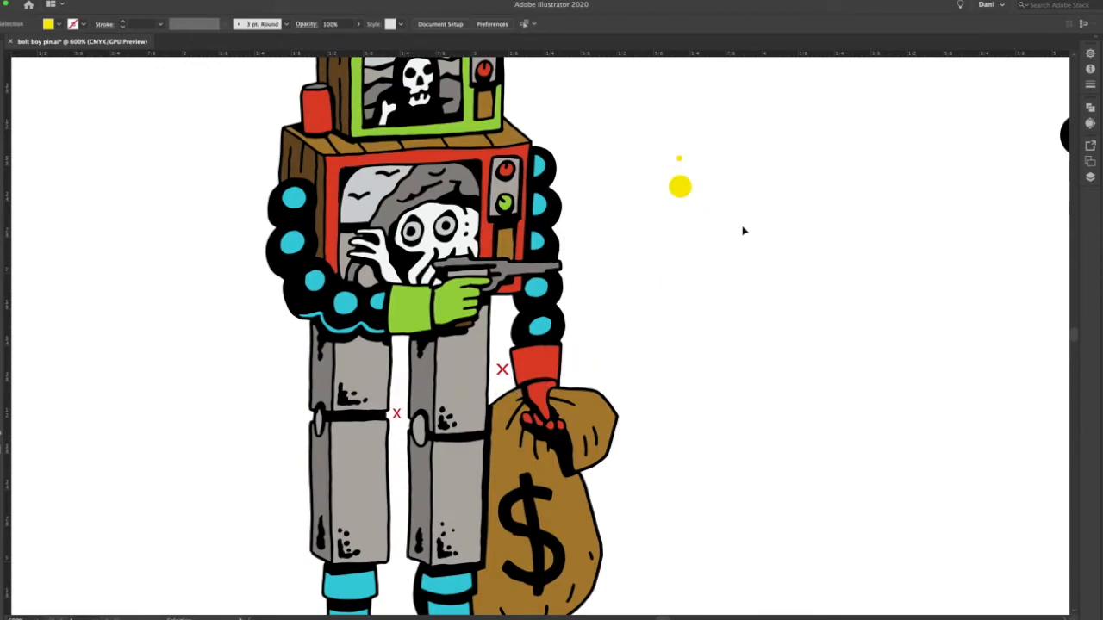
pyautogui.press('super+minus')
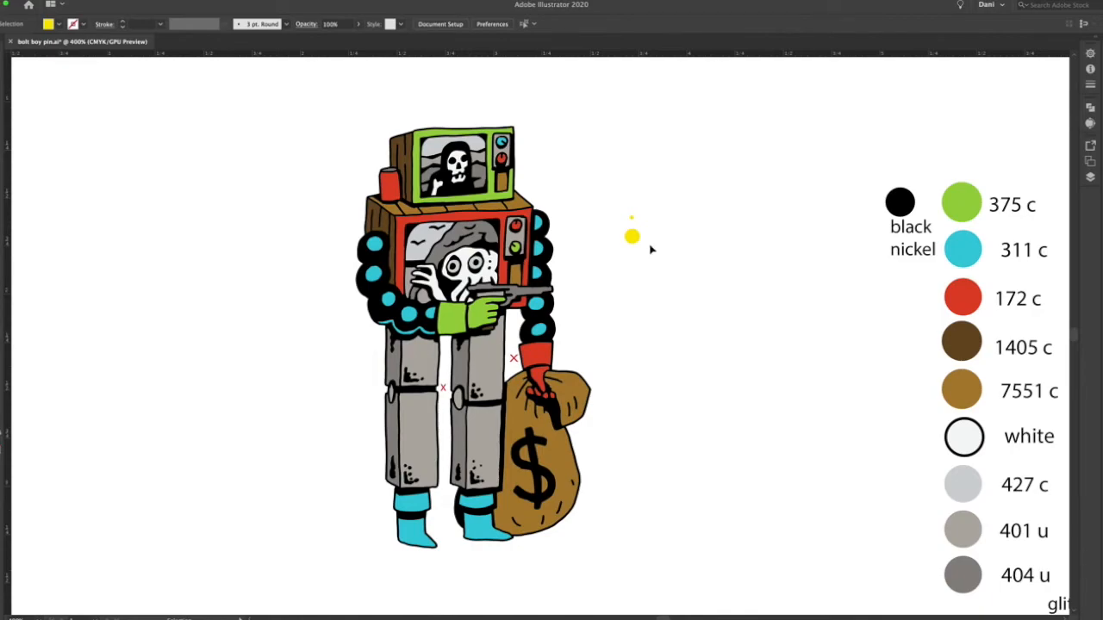